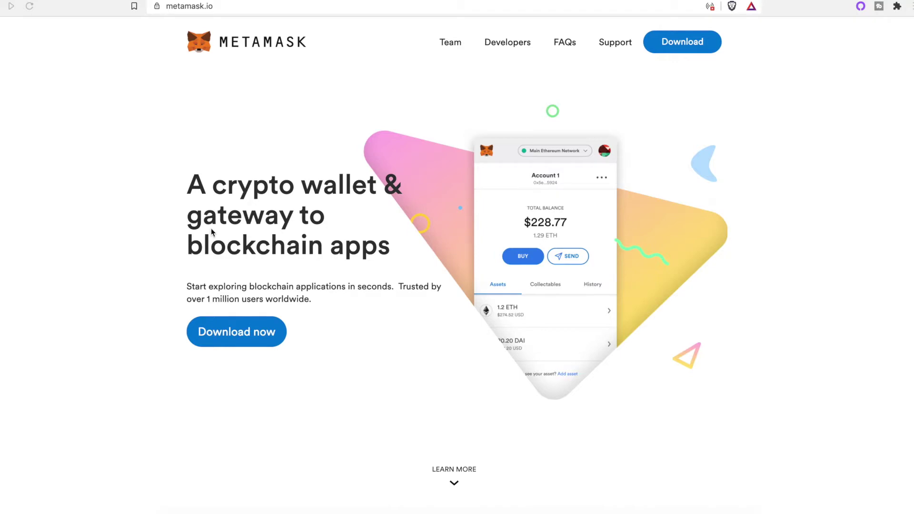
Scroll the metamask.io homepage past the hero banner to the 'Buy, store, send and swap tokens' section
{"action": "scroll", "coordinate": [241, 271], "scroll_direction": "down", "scroll_amount": 3}
{"action": "scroll", "coordinate": [241, 271], "scroll_direction": "up", "scroll_amount": 3}
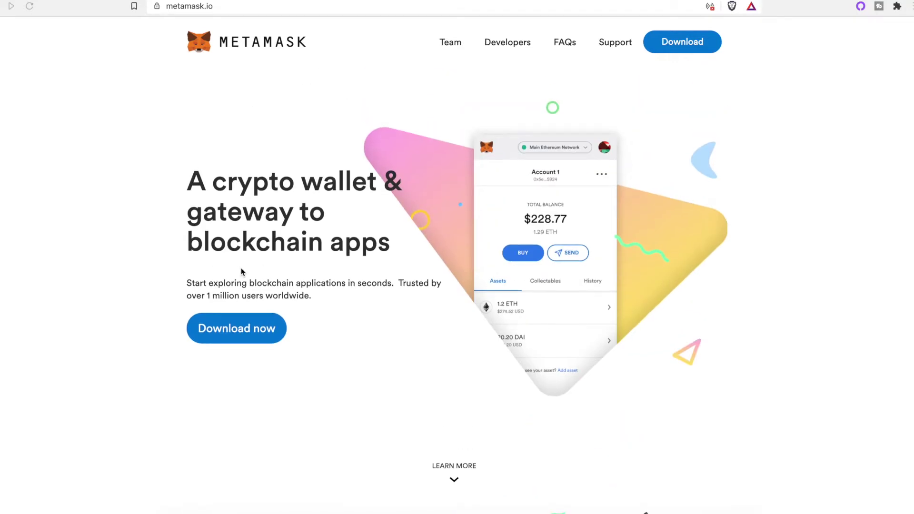
{"action": "scroll", "coordinate": [240, 271], "scroll_direction": "down", "scroll_amount": 3}
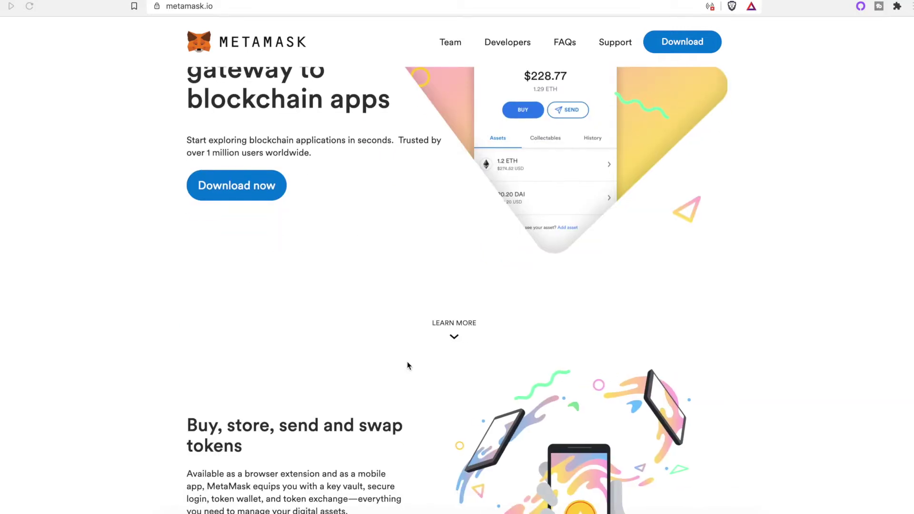
{"action": "scroll", "coordinate": [407, 364], "scroll_direction": "down", "scroll_amount": 1}
{"action": "scroll", "coordinate": [406, 365], "scroll_direction": "down", "scroll_amount": 2}
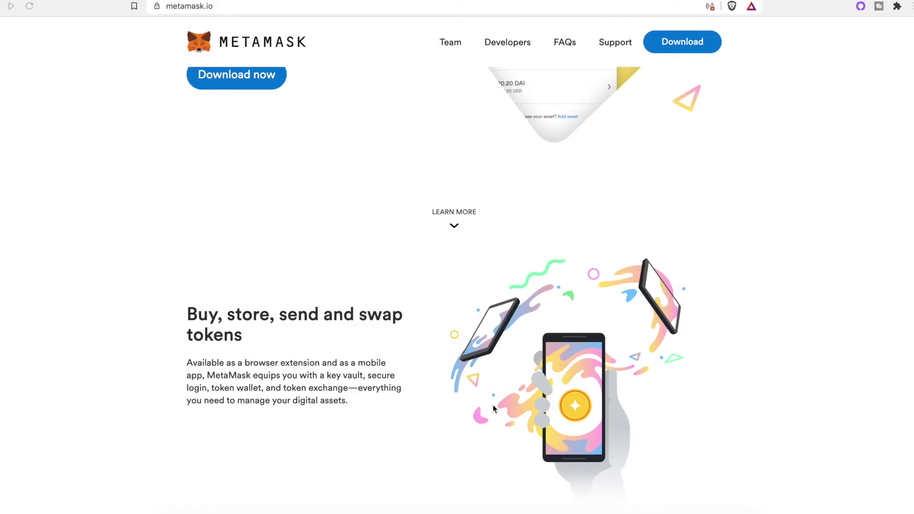
{"action": "scroll", "coordinate": [493, 408], "scroll_direction": "down", "scroll_amount": 1}
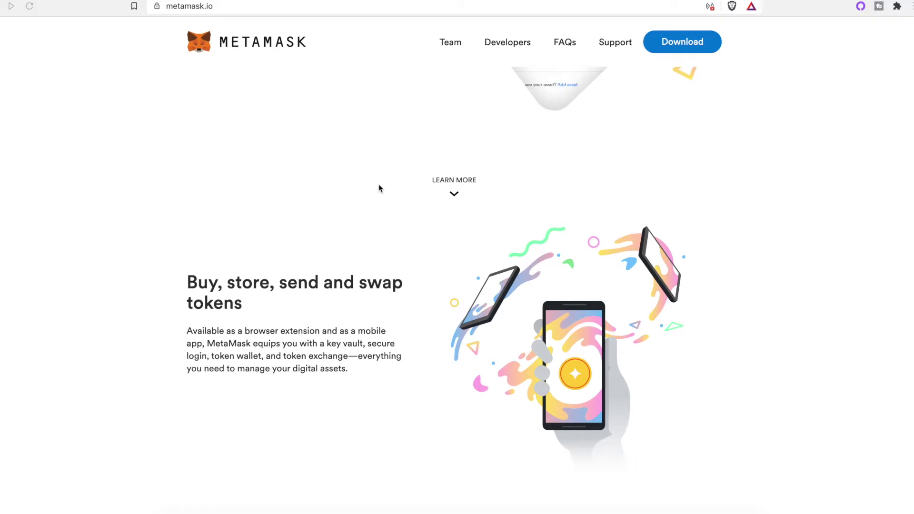
{"action": "scroll", "coordinate": [379, 186], "scroll_direction": "down", "scroll_amount": 2}
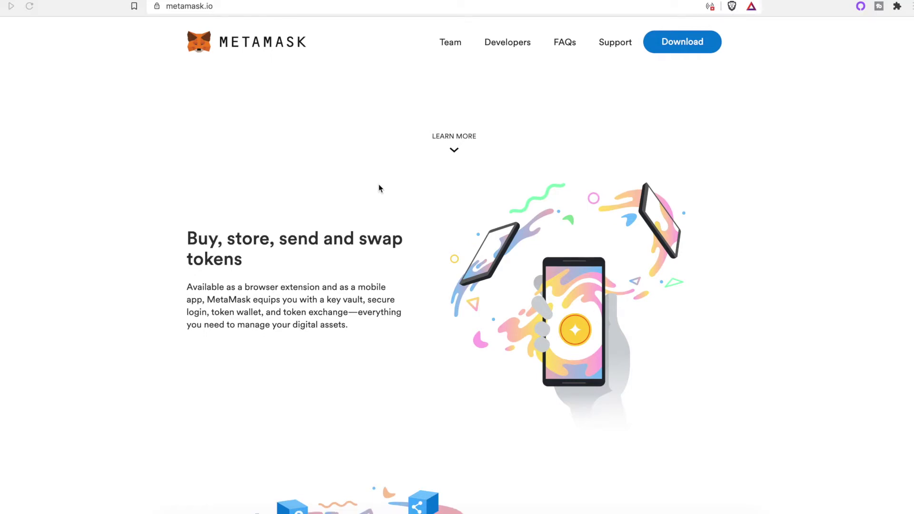
{"action": "scroll", "coordinate": [379, 188], "scroll_direction": "down", "scroll_amount": 5}
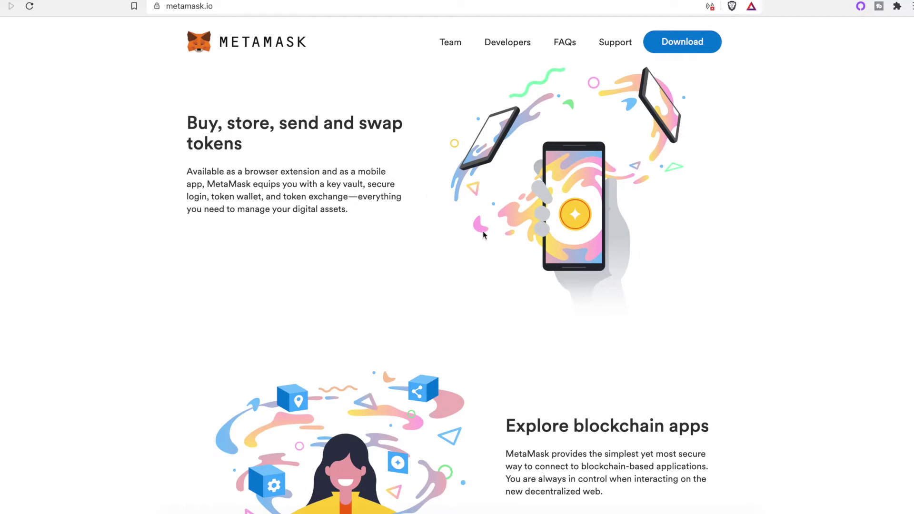
Scroll through 'Explore blockchain apps' to 'Own your data', highlighting its paragraph while reading
{"action": "scroll", "coordinate": [483, 235], "scroll_direction": "down", "scroll_amount": 3}
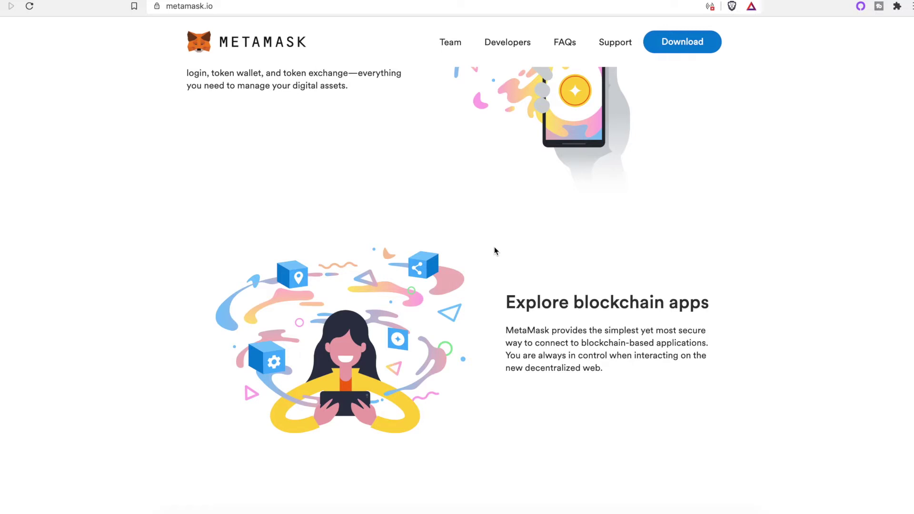
{"action": "scroll", "coordinate": [488, 312], "scroll_direction": "down", "scroll_amount": 4}
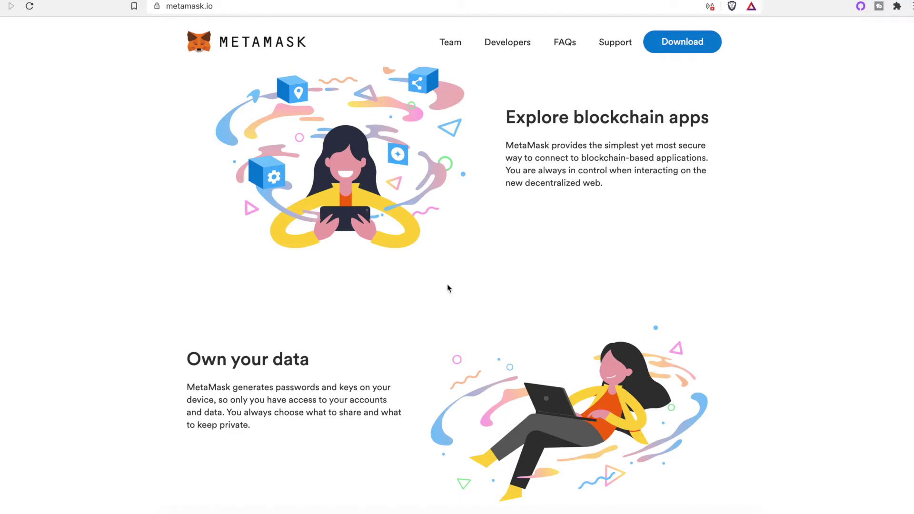
{"action": "scroll", "coordinate": [437, 310], "scroll_direction": "down", "scroll_amount": 5}
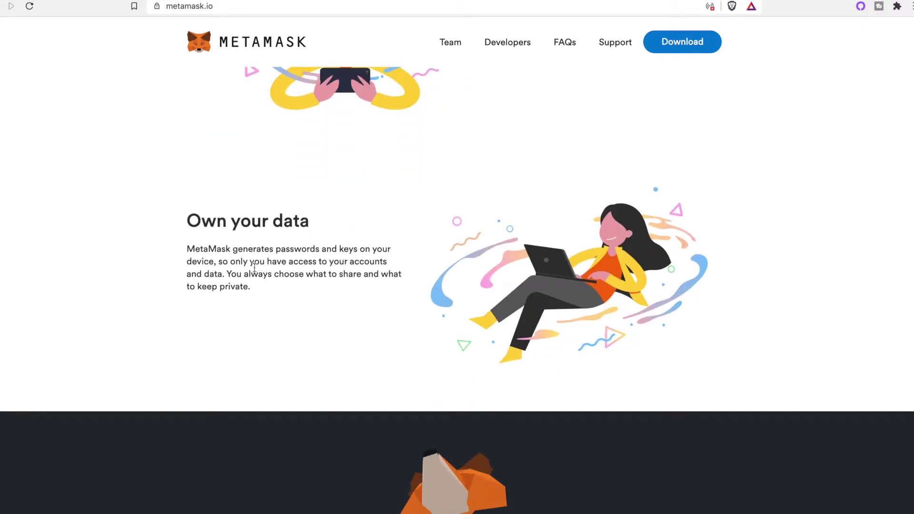
{"action": "left_click_drag", "start_coordinate": [187, 247], "coordinate": [284, 293]}
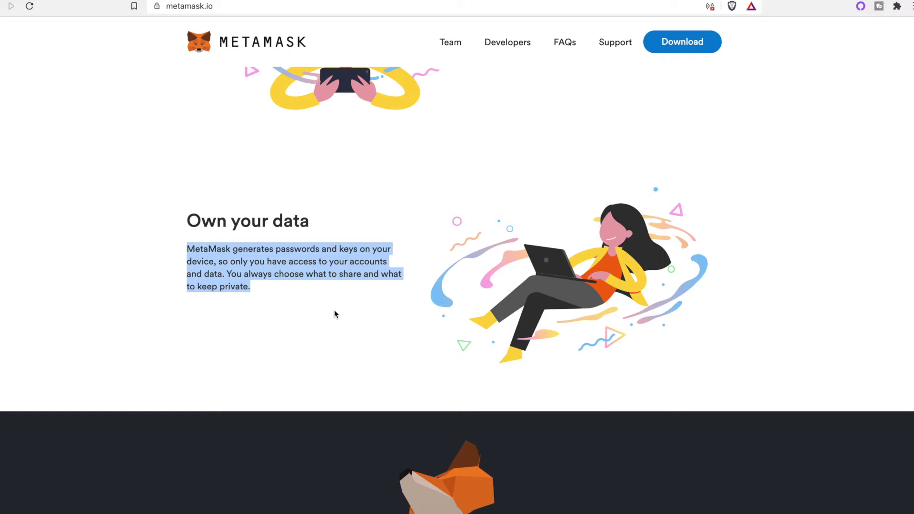
Scroll past the video, partner logos, Developers and newsletter sections, then back up to the partner logos
{"action": "scroll", "coordinate": [335, 312], "scroll_direction": "down", "scroll_amount": 5}
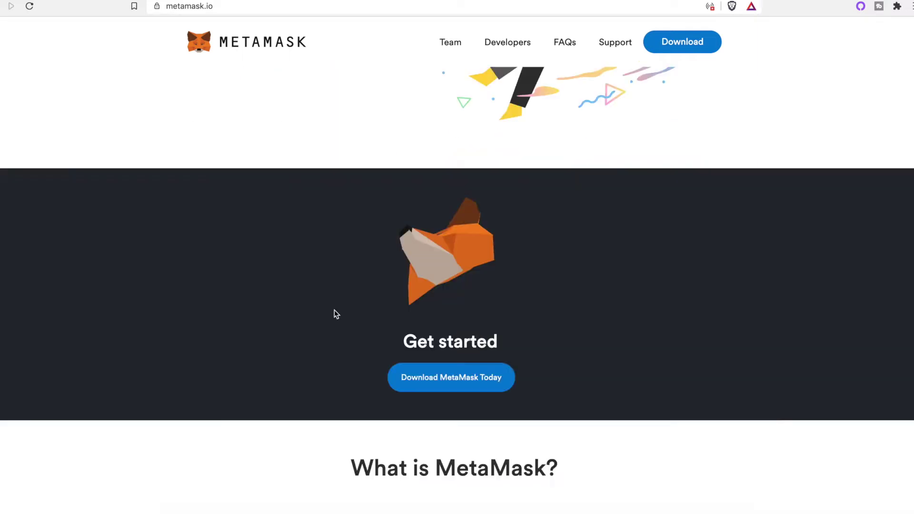
{"action": "scroll", "coordinate": [452, 285], "scroll_direction": "down", "scroll_amount": 1}
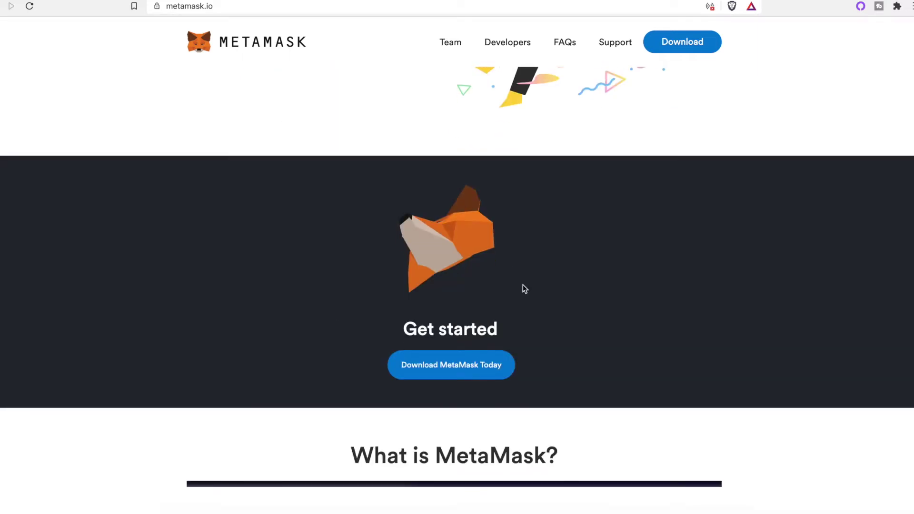
{"action": "scroll", "coordinate": [433, 397], "scroll_direction": "down", "scroll_amount": 2}
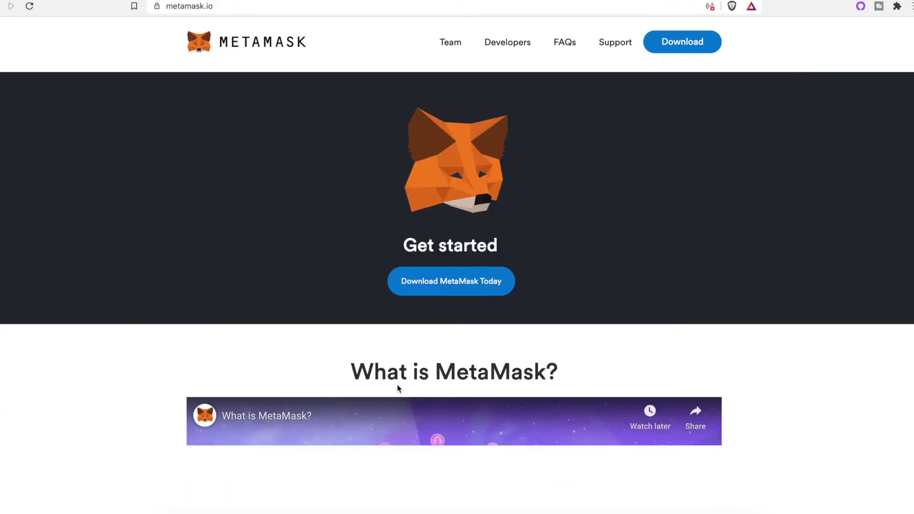
{"action": "scroll", "coordinate": [402, 388], "scroll_direction": "down", "scroll_amount": 10}
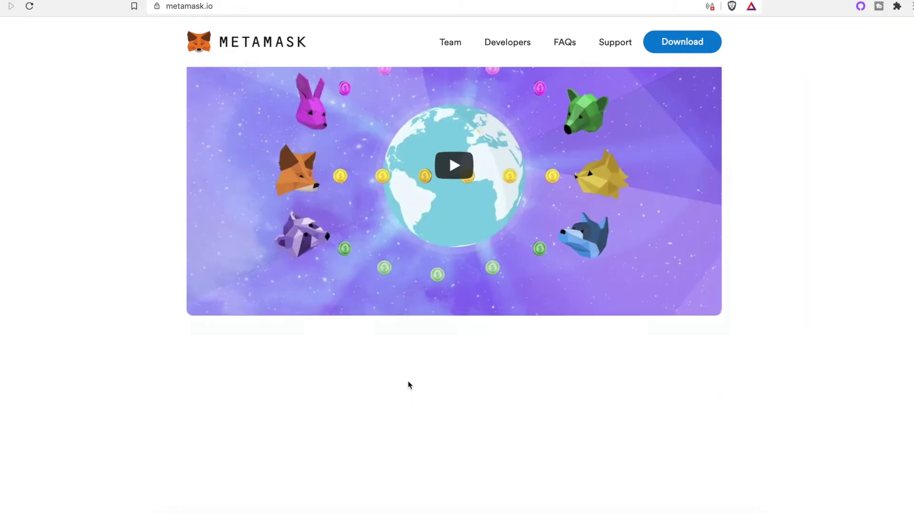
{"action": "scroll", "coordinate": [410, 366], "scroll_direction": "up", "scroll_amount": 3}
{"action": "scroll", "coordinate": [411, 371], "scroll_direction": "up", "scroll_amount": 4}
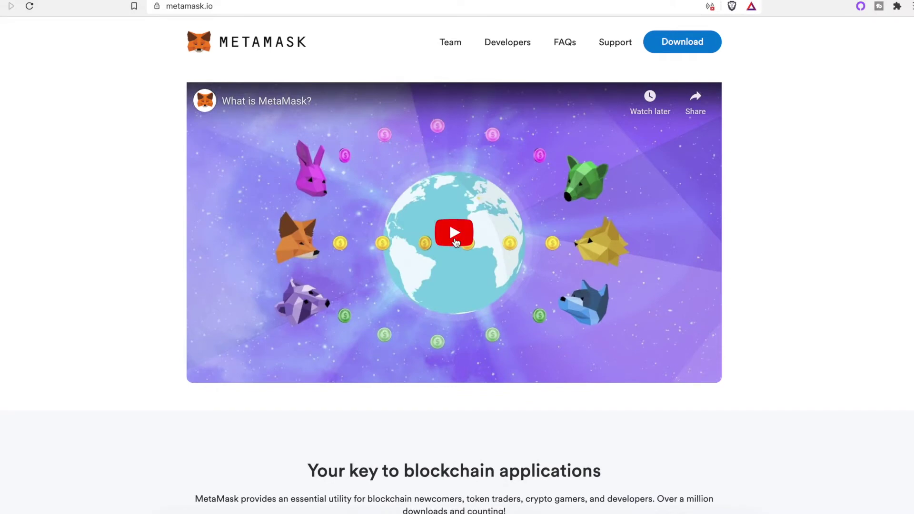
{"action": "scroll", "coordinate": [455, 243], "scroll_direction": "down", "scroll_amount": 5}
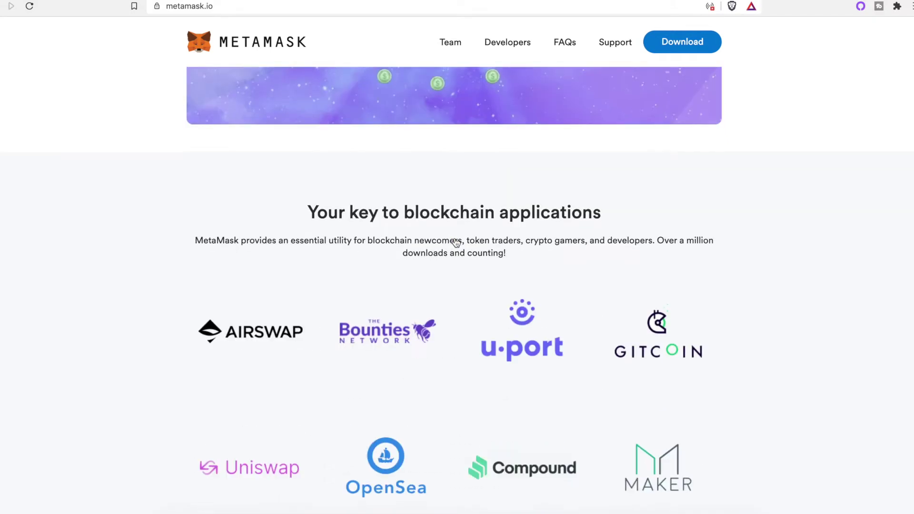
{"action": "scroll", "coordinate": [455, 243], "scroll_direction": "down", "scroll_amount": 3}
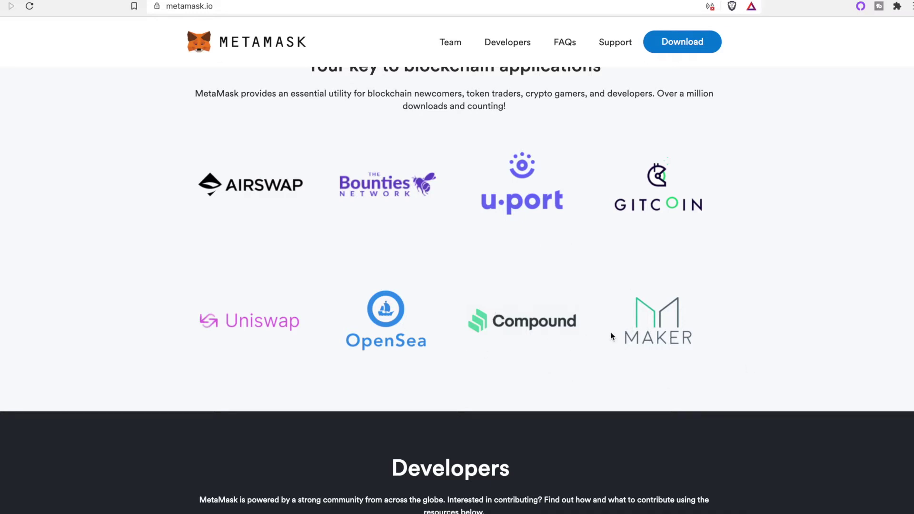
{"action": "scroll", "coordinate": [305, 330], "scroll_direction": "down", "scroll_amount": 8}
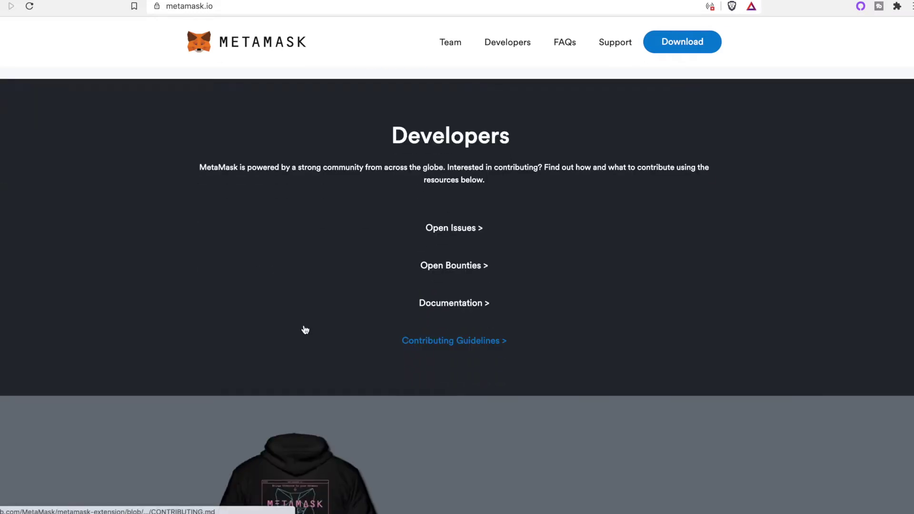
{"action": "scroll", "coordinate": [305, 329], "scroll_direction": "down", "scroll_amount": 10}
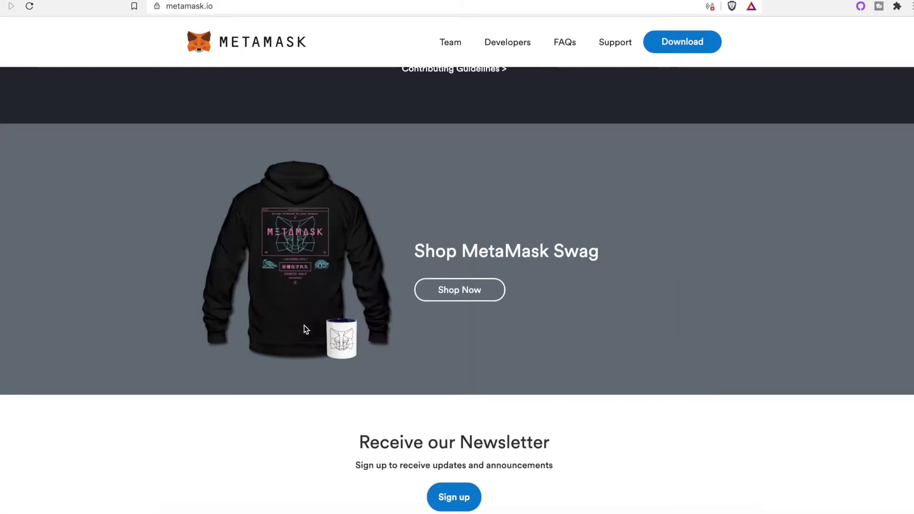
{"action": "scroll", "coordinate": [304, 328], "scroll_direction": "up", "scroll_amount": 12}
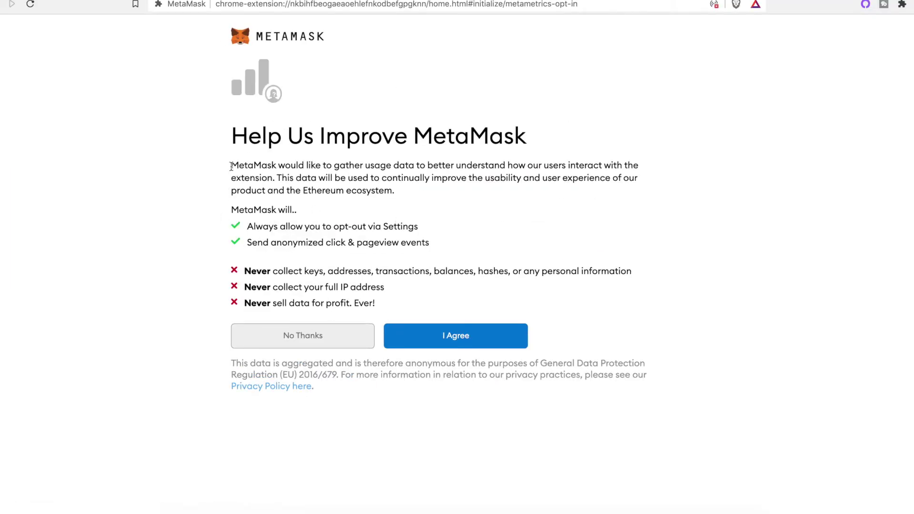
Read the data-collection terms, highlighting the explanation and the two Never promises, and choose I Agree
{"action": "left_click_drag", "start_coordinate": [231, 166], "coordinate": [459, 228]}
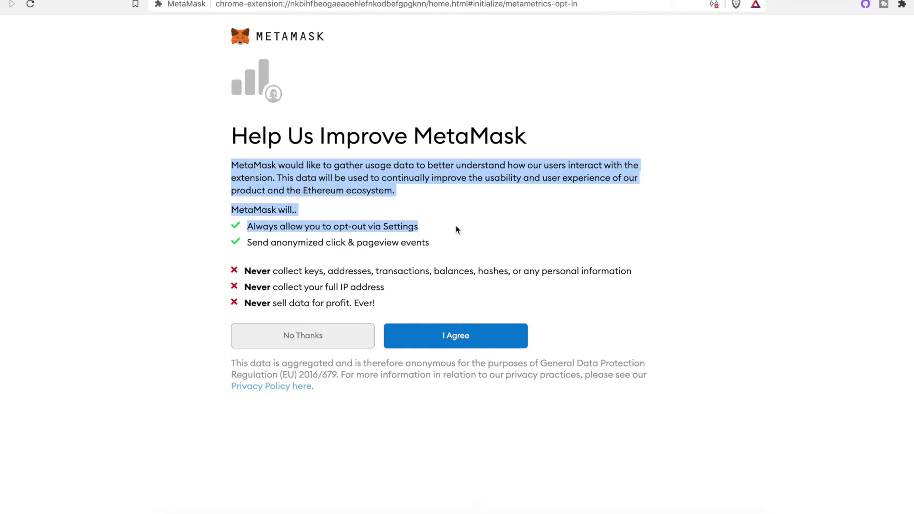
{"action": "left_click", "coordinate": [289, 268]}
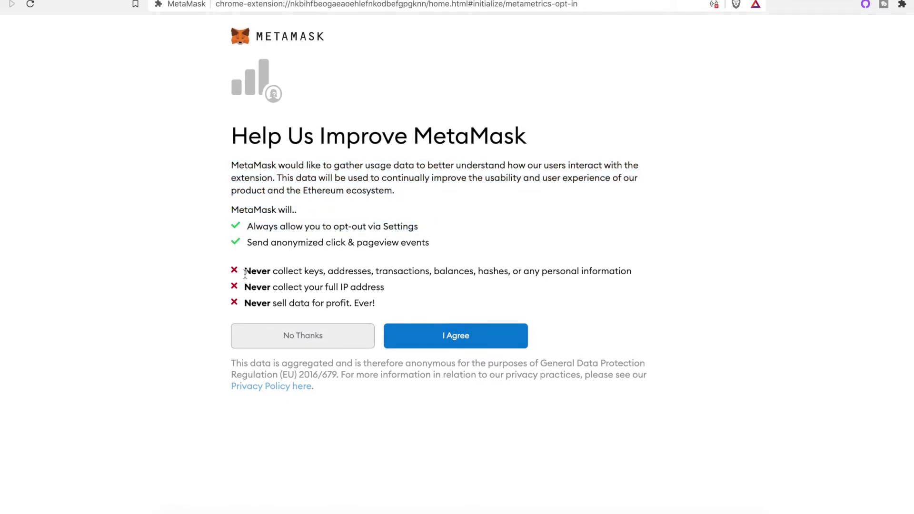
{"action": "left_click_drag", "start_coordinate": [244, 273], "coordinate": [431, 289]}
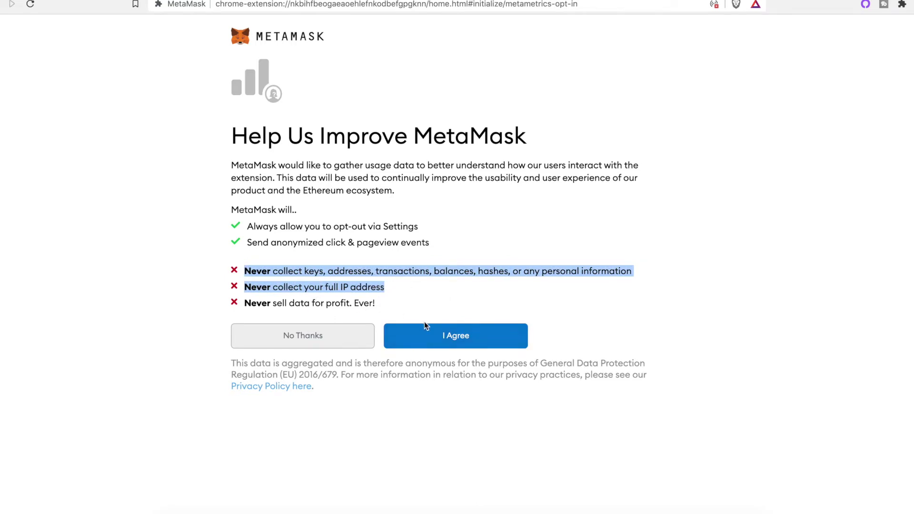
{"action": "left_click", "coordinate": [435, 339]}
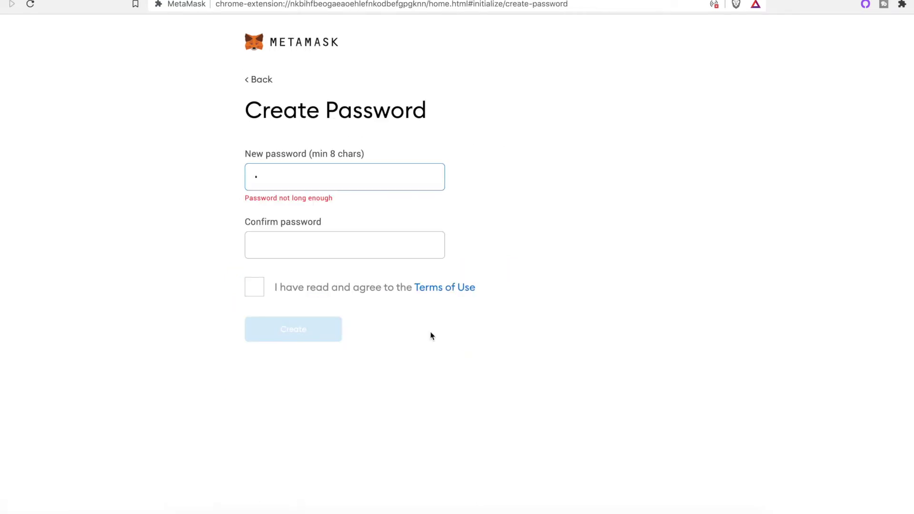
Enter a 9-character wallet password, confirm it, accept the Terms of Use and create the wallet
{"action": "key", "text": "BackSpace"}
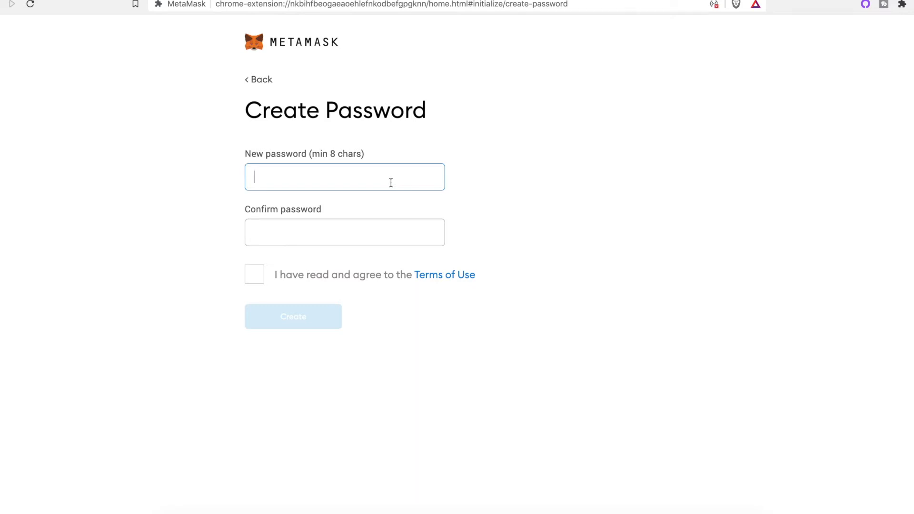
{"action": "type", "text": "aa"}
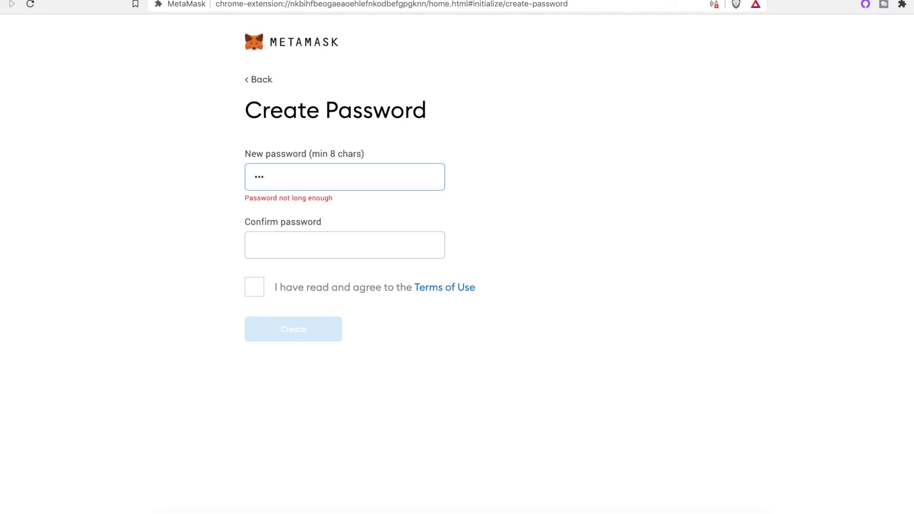
{"action": "key", "text": "BackSpace"}
{"action": "key", "text": "BackSpace"}
{"action": "type", "text": "•••••••••"}
{"action": "key", "text": "Tab"}
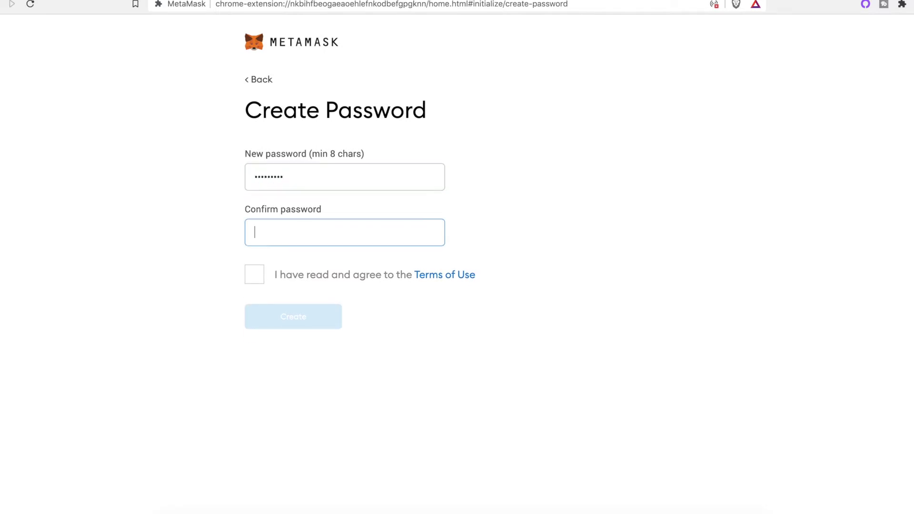
{"action": "type", "text": "•••••••••"}
{"action": "left_click", "coordinate": [257, 275]}
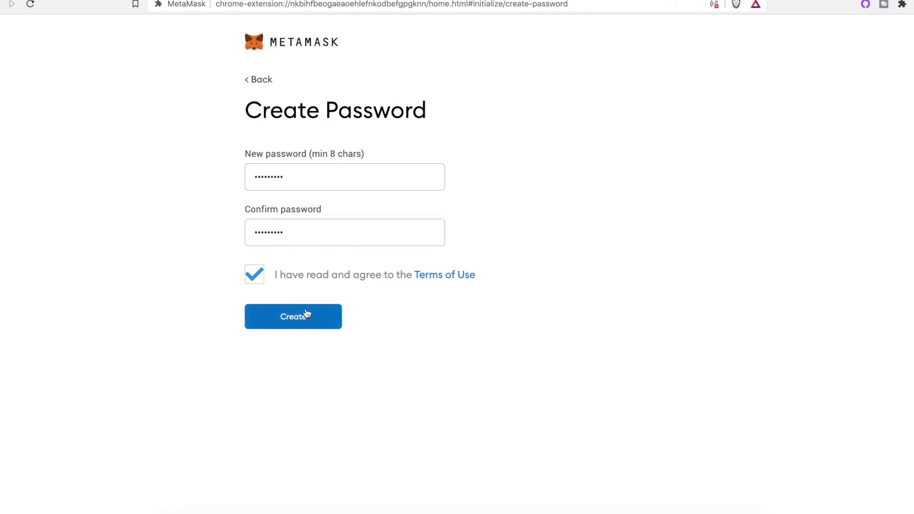
{"action": "left_click", "coordinate": [305, 312]}
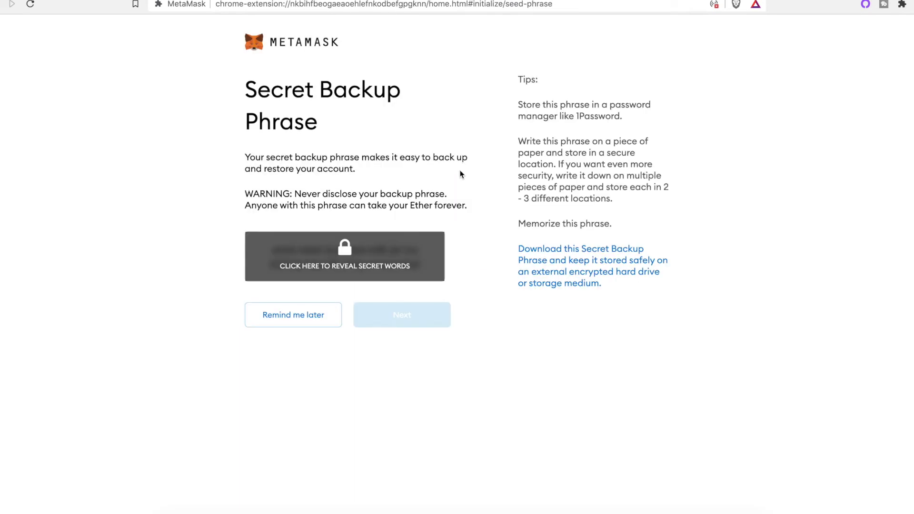
Postpone the Secret Backup Phrase backup with Remind me later
{"action": "left_click", "coordinate": [299, 324]}
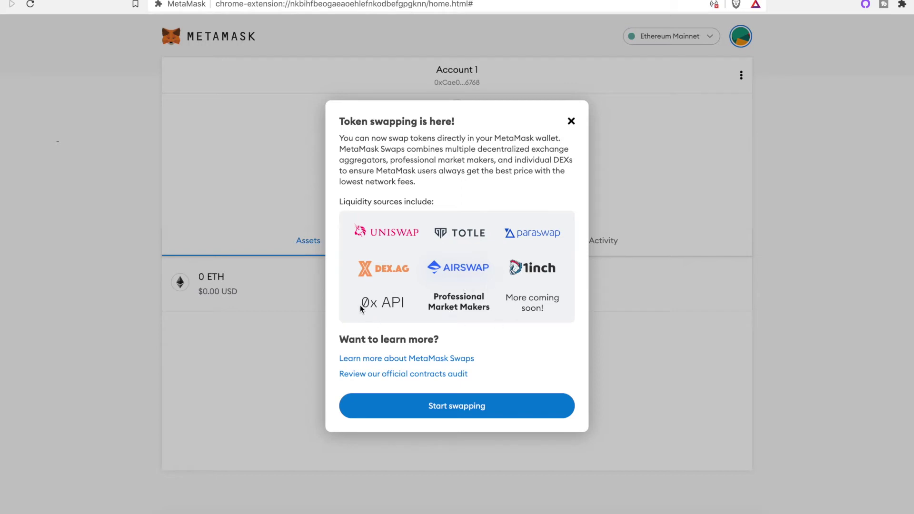
Dismiss the token swapping announcement, then view Account 1's deposit address and QR code via Buy
{"action": "left_click", "coordinate": [571, 122]}
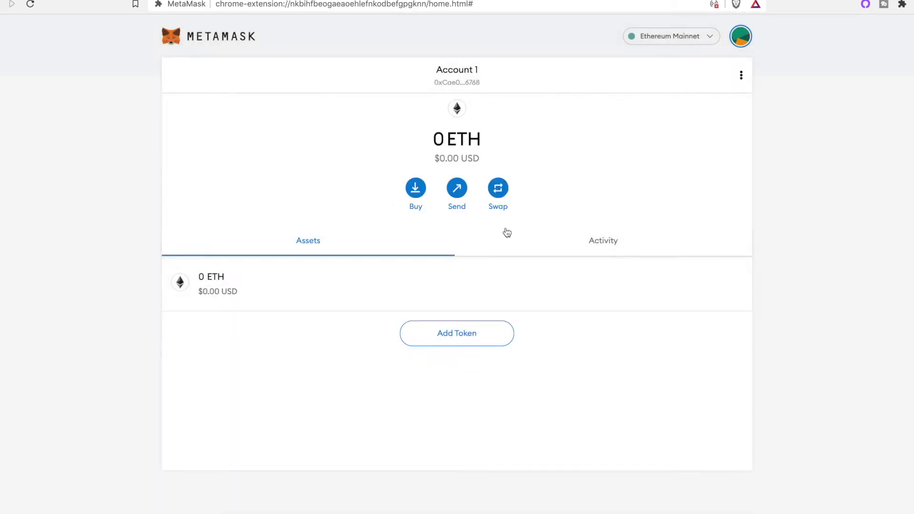
{"action": "left_click", "coordinate": [423, 194]}
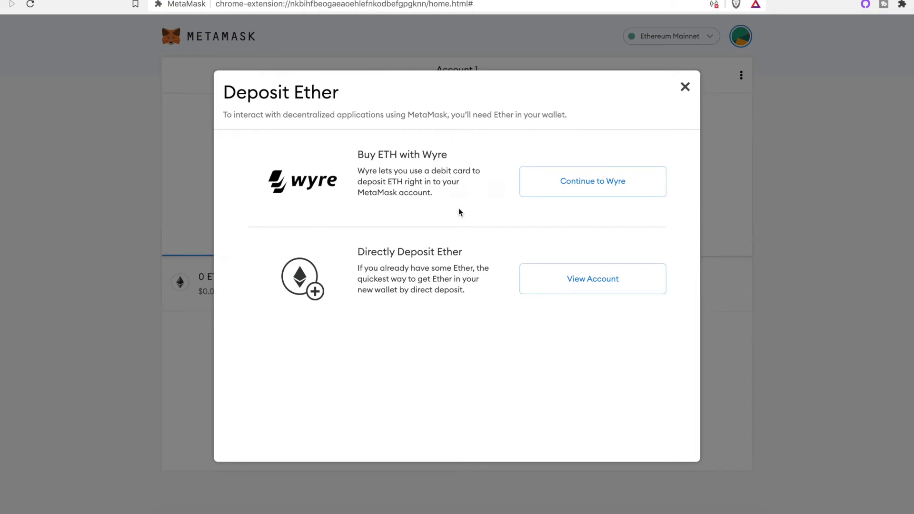
{"action": "left_click", "coordinate": [625, 272]}
{"action": "left_click", "coordinate": [615, 284]}
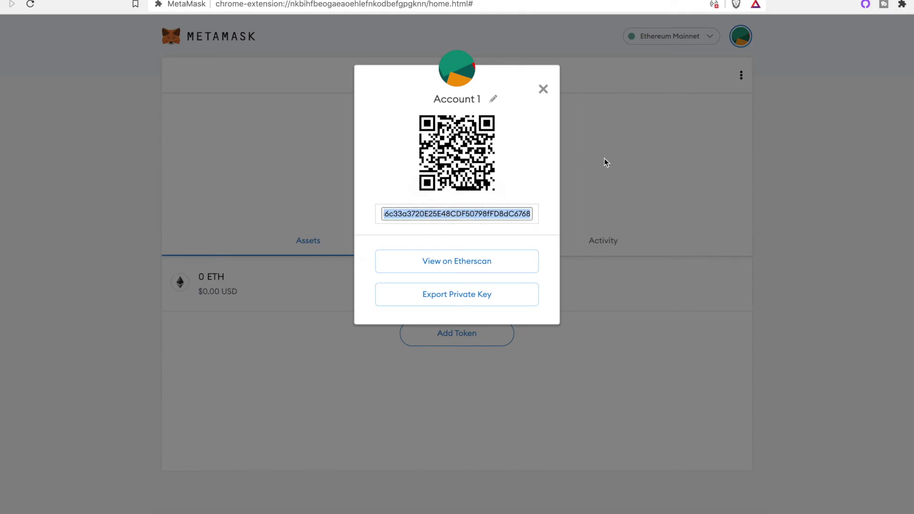
{"action": "left_click", "coordinate": [543, 89]}
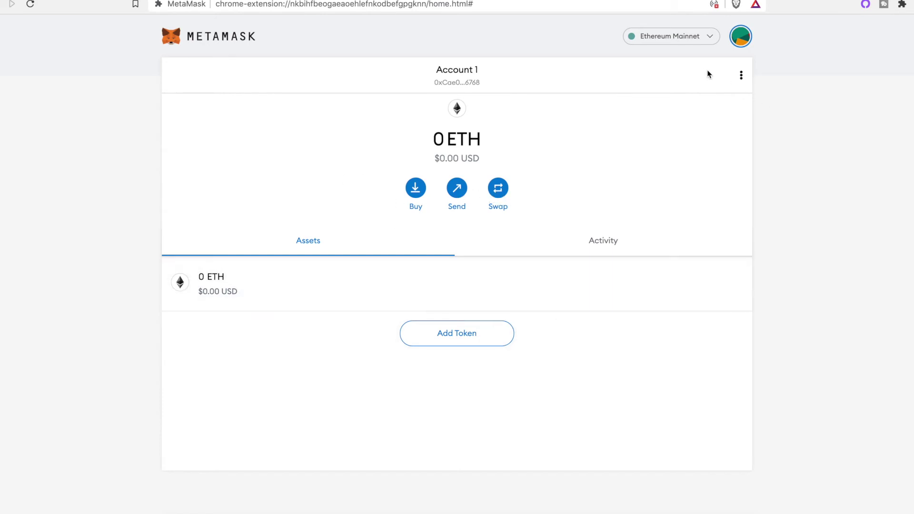
Pin MetaMask to the browser toolbar from the Extensions menu and open its popup
{"action": "left_click", "coordinate": [909, 5]}
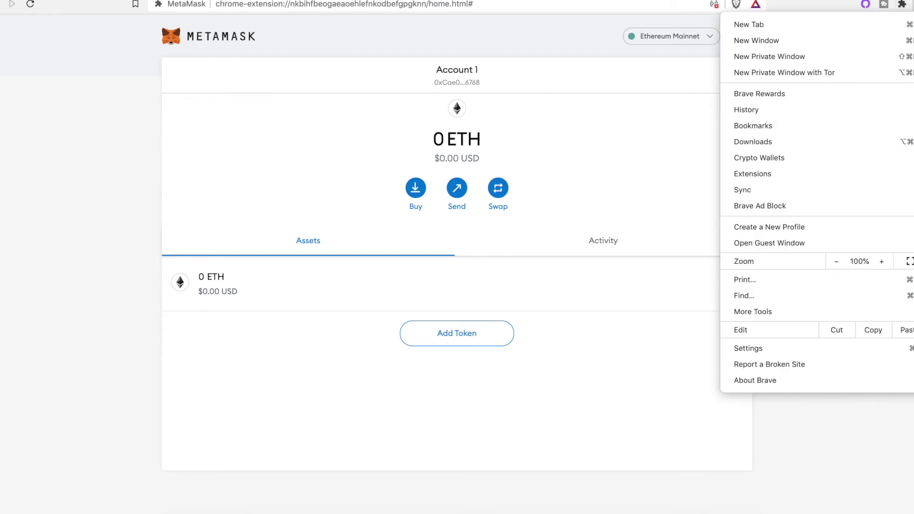
{"action": "left_click", "coordinate": [601, 159]}
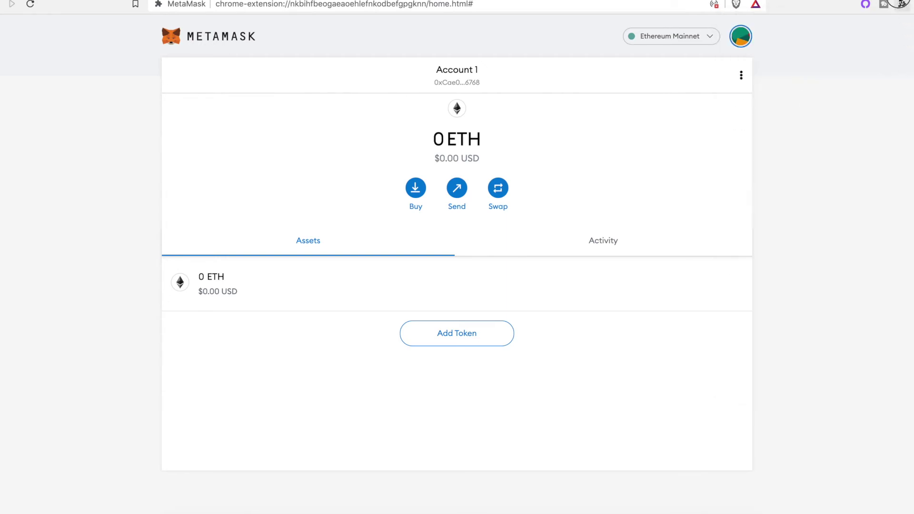
{"action": "left_click", "coordinate": [901, 5]}
{"action": "left_click", "coordinate": [770, 76]}
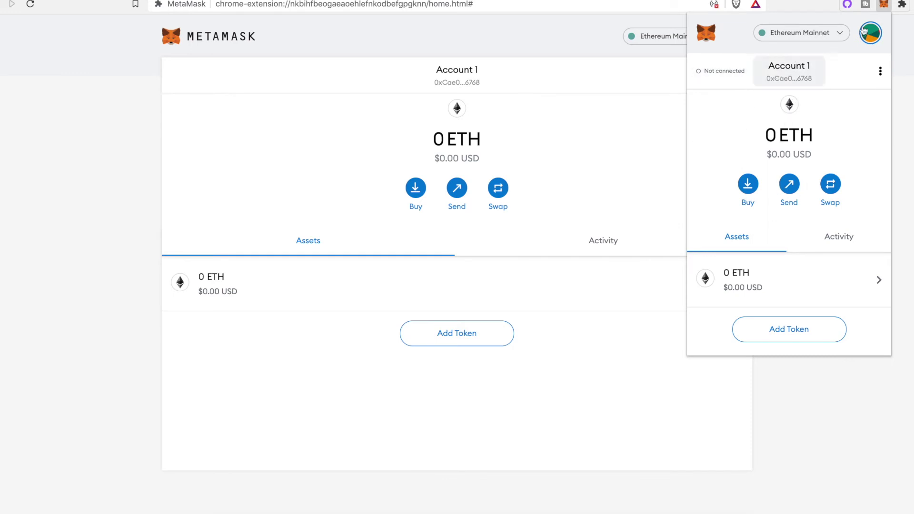
Check the networks list, keeping Ethereum Mainnet, and look at the Activity and Assets tabs
{"action": "left_click", "coordinate": [840, 35]}
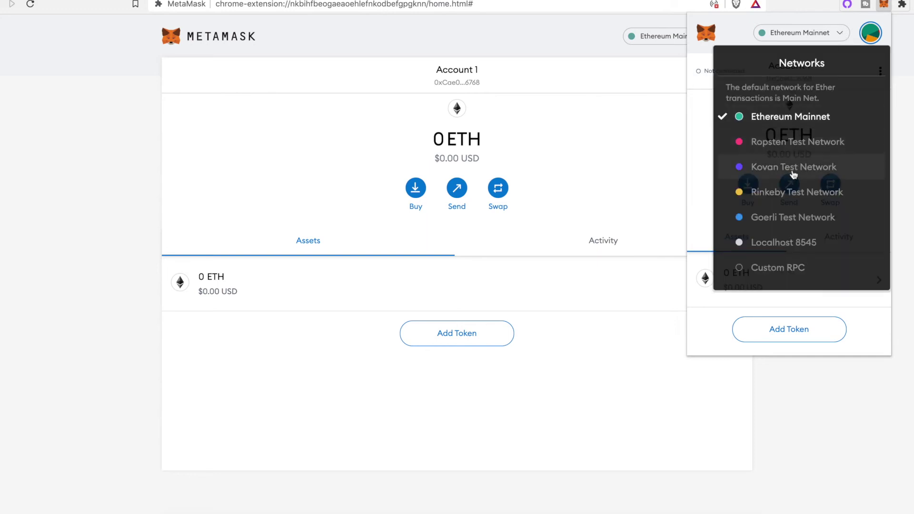
{"action": "left_click", "coordinate": [701, 182]}
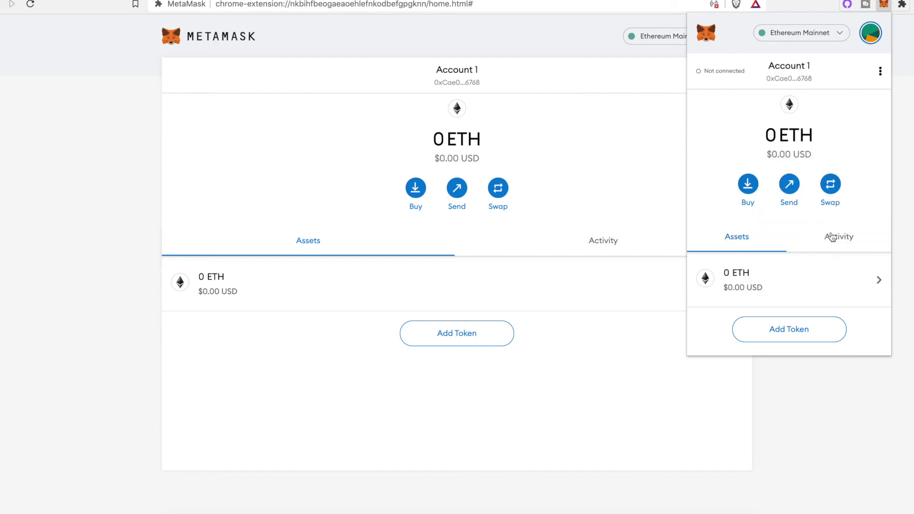
{"action": "left_click", "coordinate": [831, 237]}
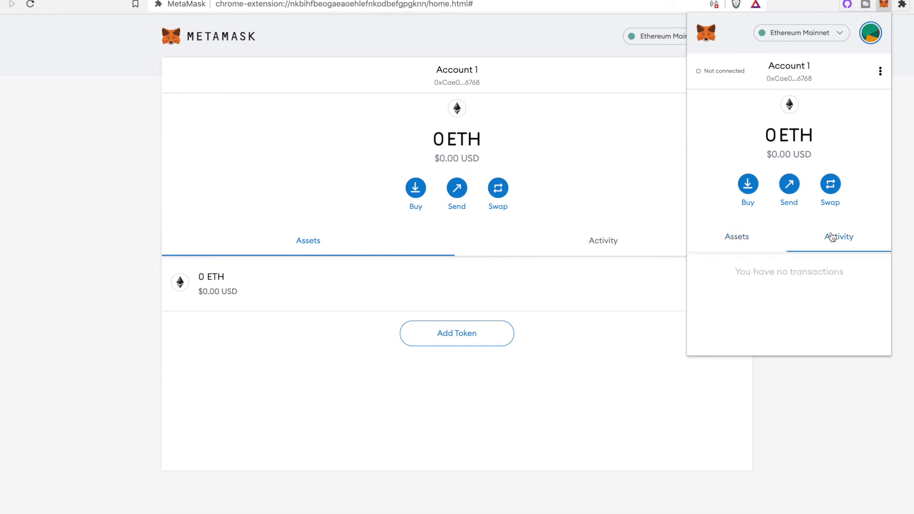
{"action": "left_click", "coordinate": [747, 243]}
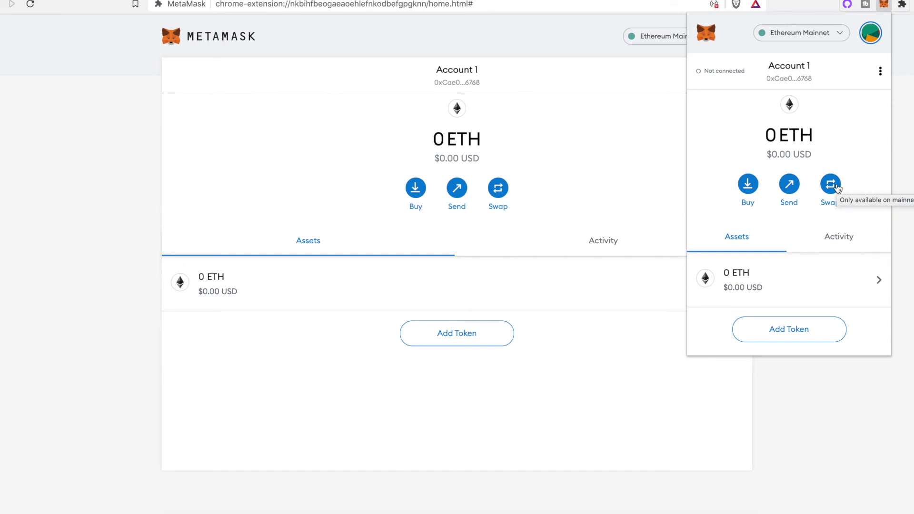
{"action": "left_click", "coordinate": [536, 190]}
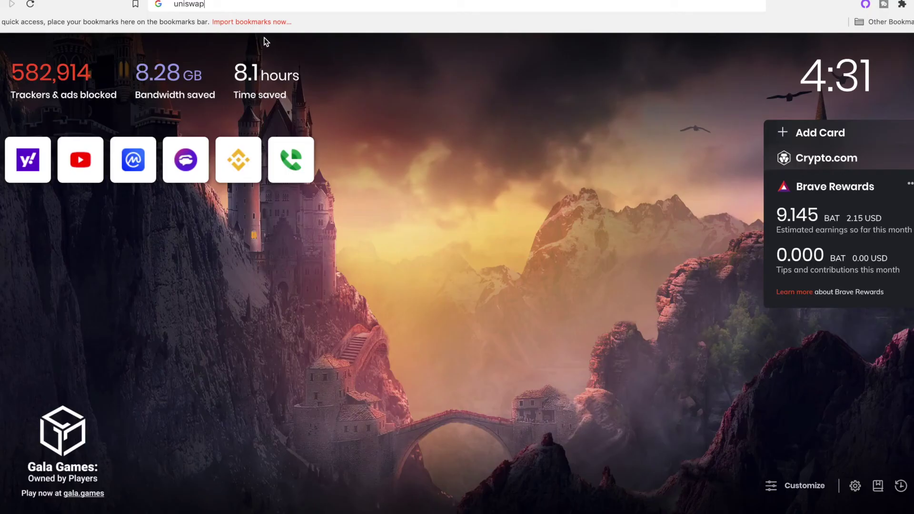
Search 'uniswap' from a new tab and open the official uniswap.org result
{"action": "key", "text": "Return"}
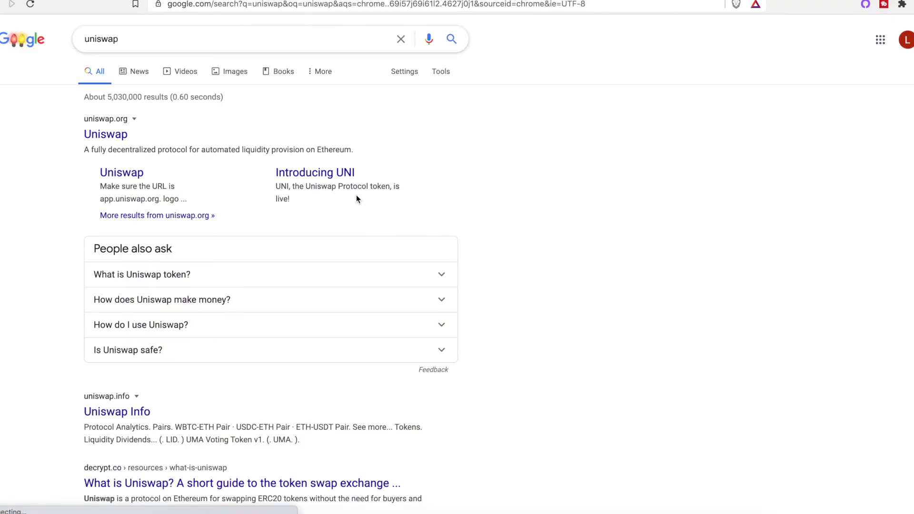
{"action": "left_click", "coordinate": [108, 139]}
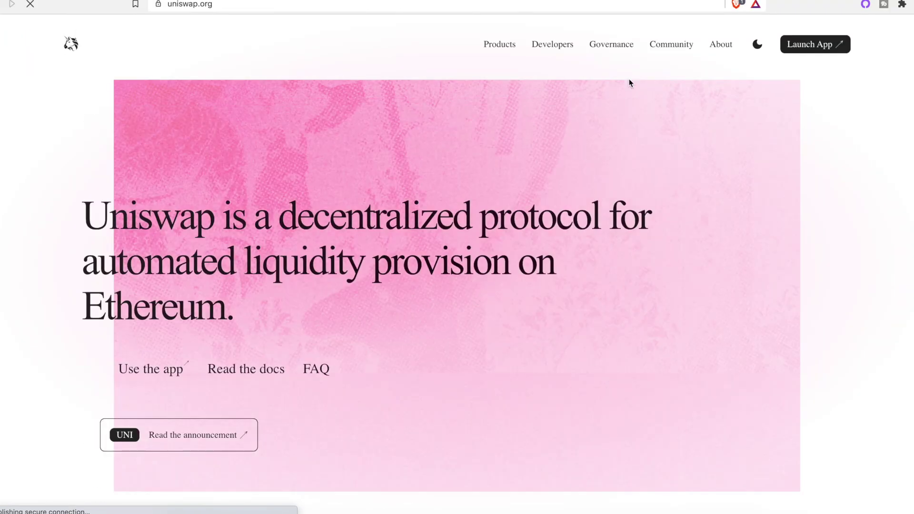
Launch the Uniswap app and connect it to MetaMask's Account 1
{"action": "left_click", "coordinate": [812, 43]}
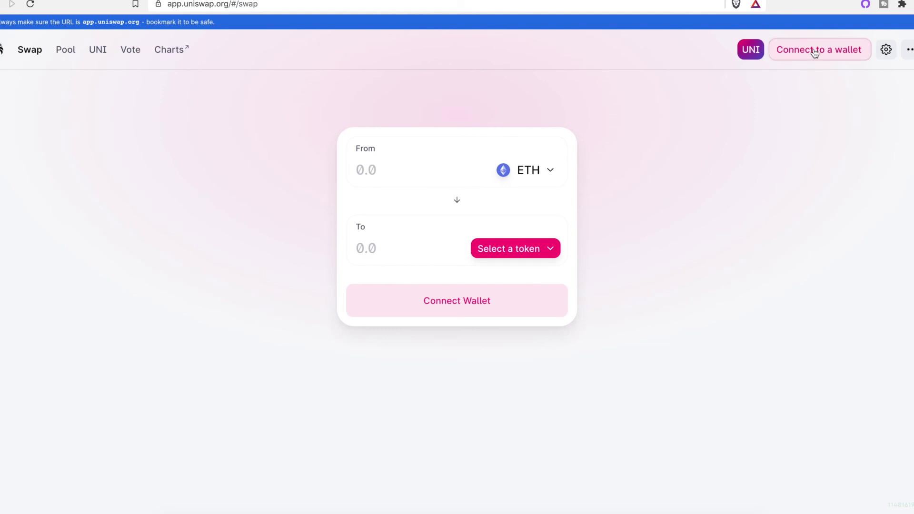
{"action": "left_click", "coordinate": [812, 49]}
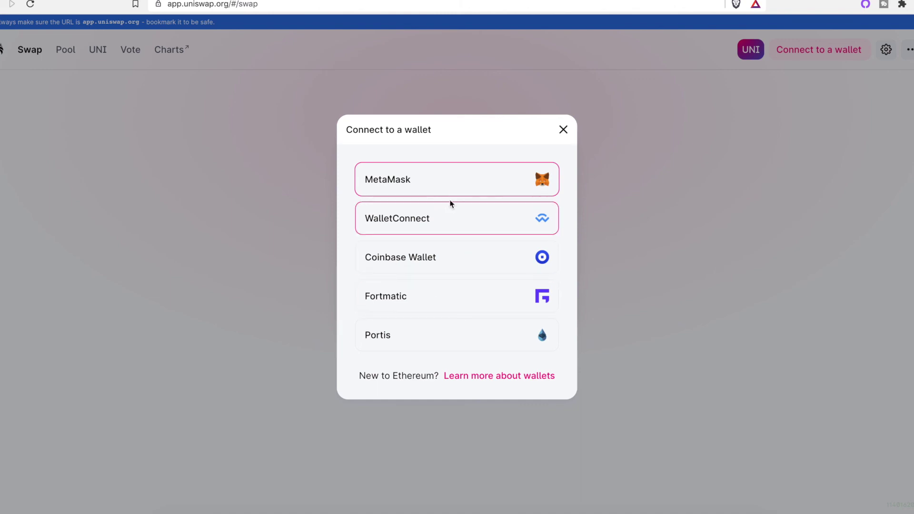
{"action": "left_click", "coordinate": [455, 188]}
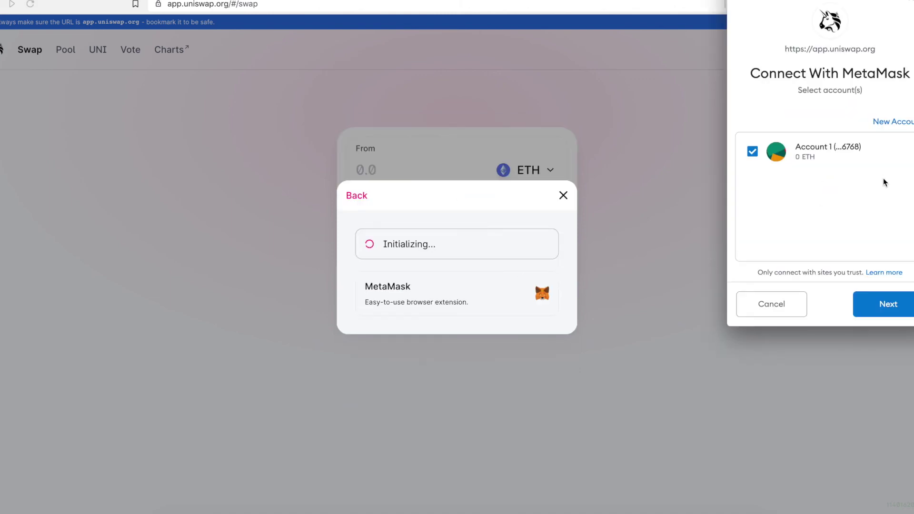
{"action": "left_click", "coordinate": [876, 304]}
{"action": "left_click", "coordinate": [873, 302]}
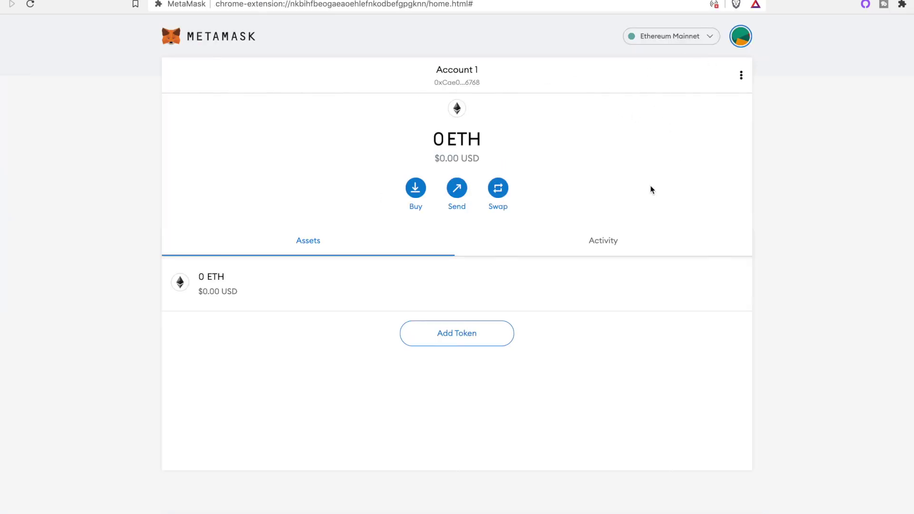
Open MetaMask's Connect Hardware Wallet page from the account menu and review its Ledger/Trezor setup guide
{"action": "left_click", "coordinate": [741, 37]}
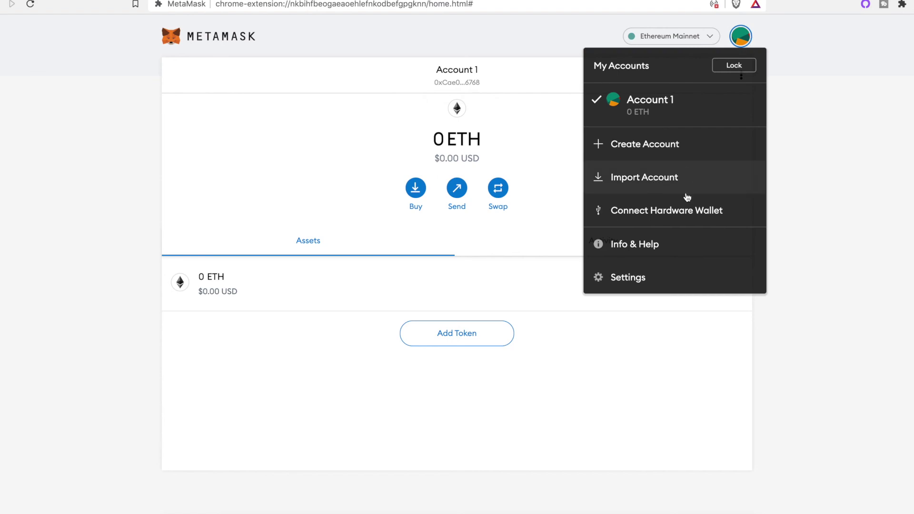
{"action": "left_click", "coordinate": [677, 212]}
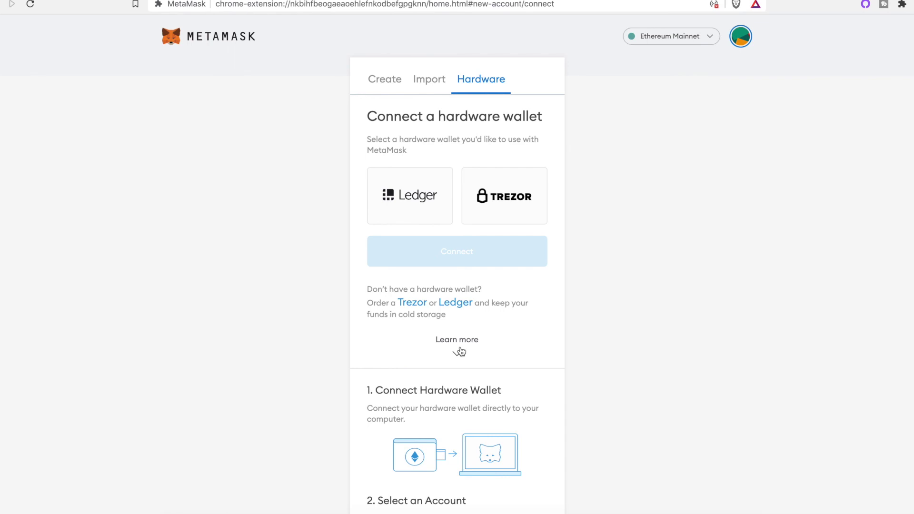
{"action": "scroll", "coordinate": [460, 350], "scroll_direction": "down", "scroll_amount": 4}
{"action": "scroll", "coordinate": [481, 332], "scroll_direction": "down", "scroll_amount": 3}
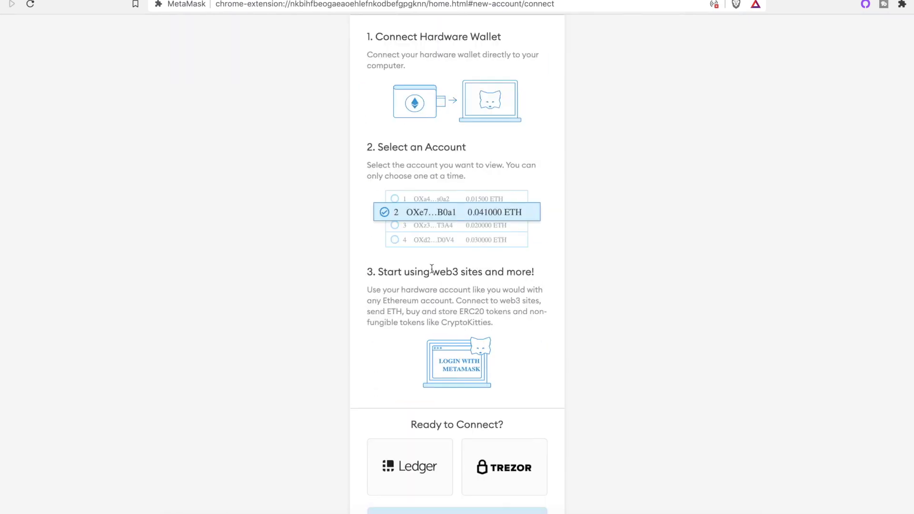